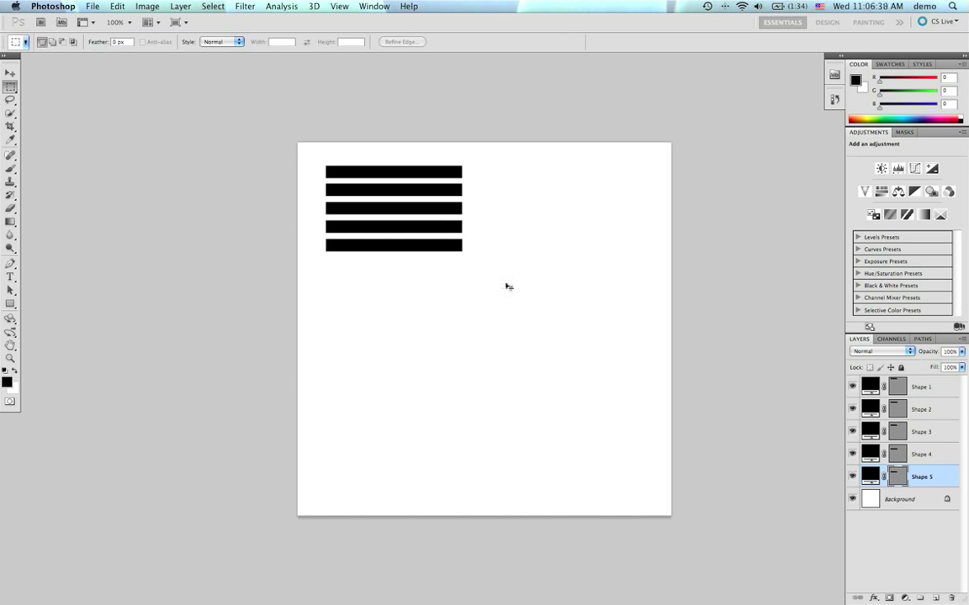
Step: Zoom in, show the toolbox in two columns, and step through layers Shape 1 to Shape 5
{"action": "key", "text": "super+equal"}
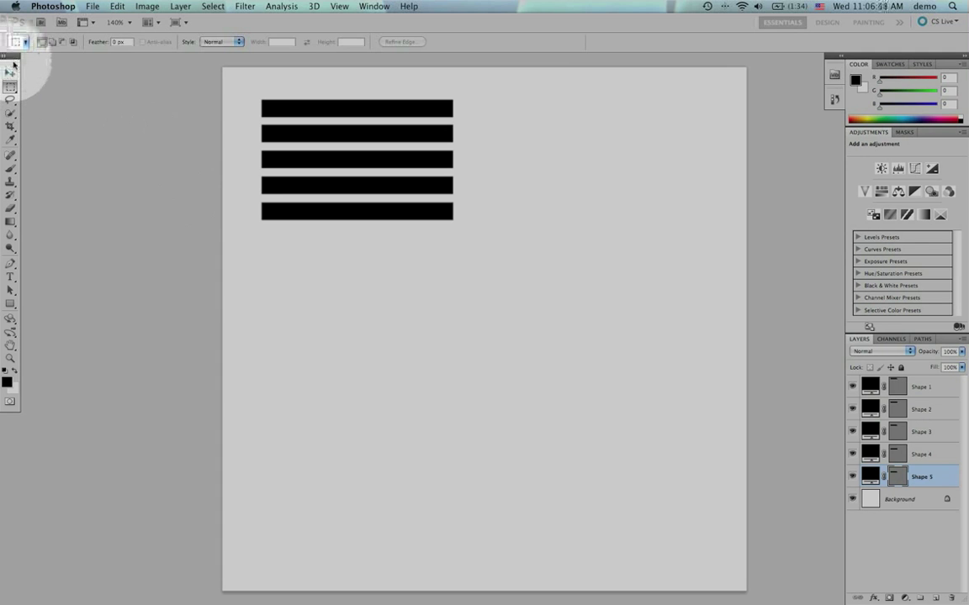
{"action": "left_click", "coordinate": [4, 57]}
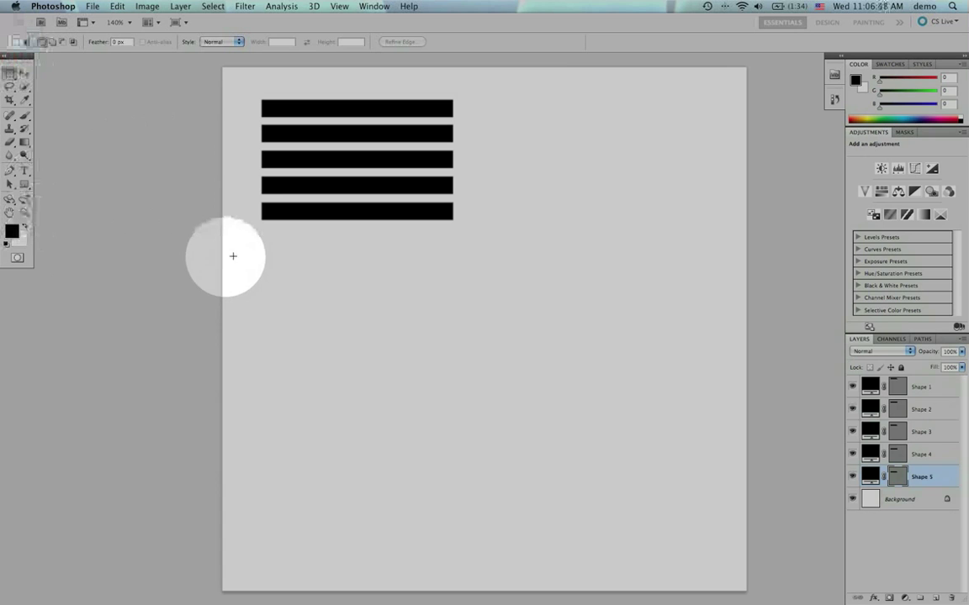
{"action": "left_click", "coordinate": [923, 389]}
{"action": "left_click", "coordinate": [921, 410]}
{"action": "left_click", "coordinate": [920, 433]}
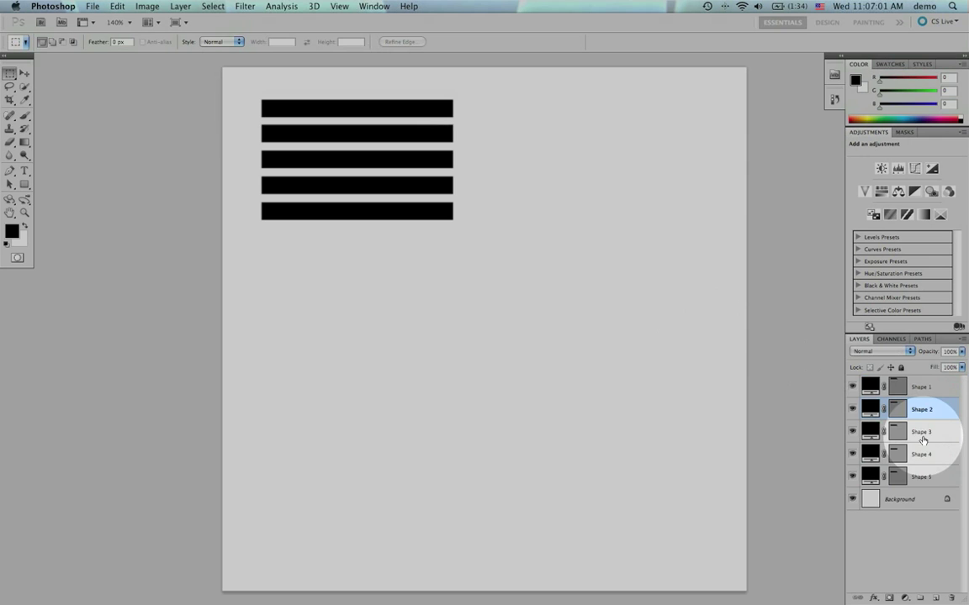
{"action": "left_click", "coordinate": [919, 454]}
{"action": "left_click", "coordinate": [921, 477]}
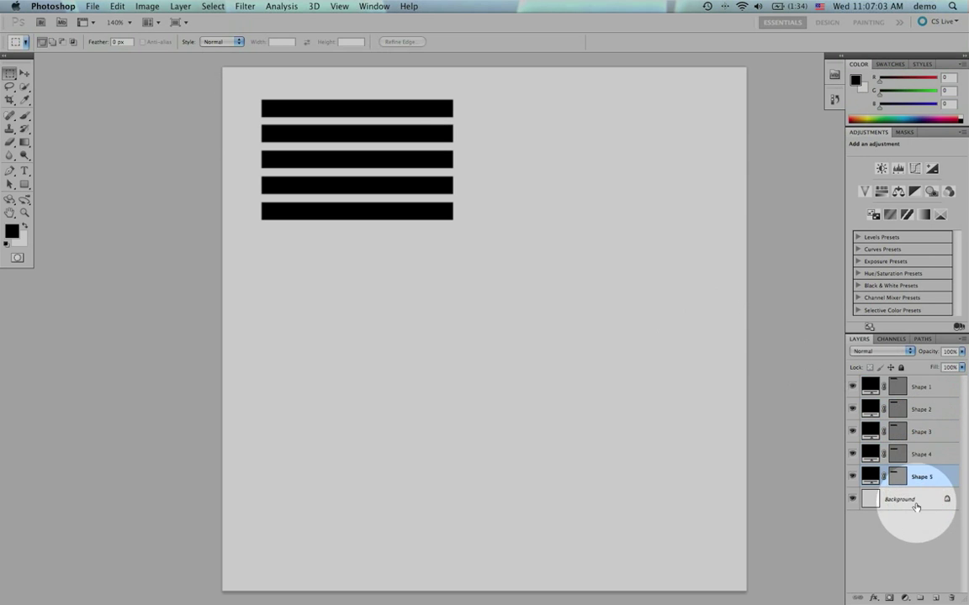
{"action": "left_click", "coordinate": [923, 388]}
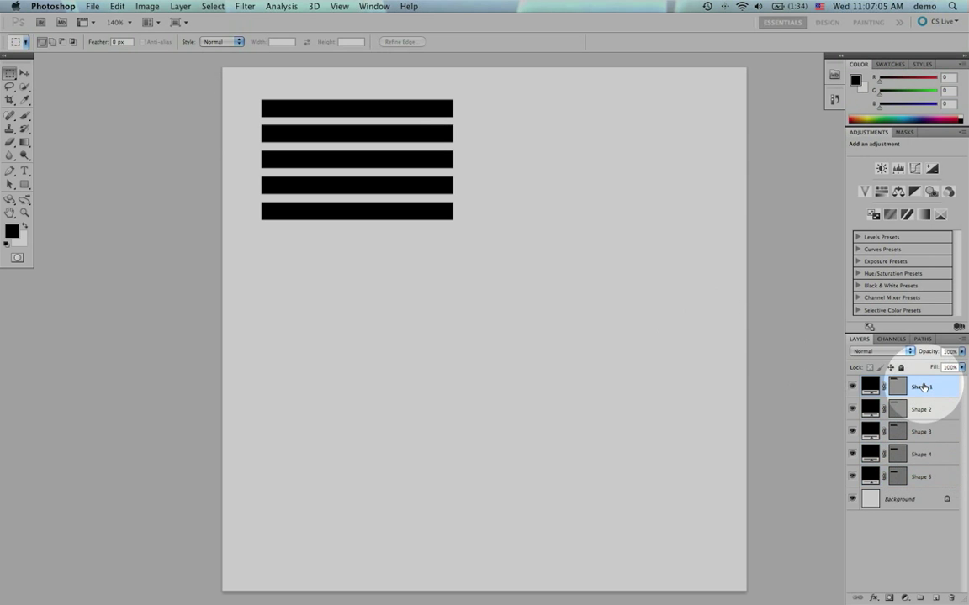
Step: Show the Layer Comps panel from the Window menu, make it taller, and select the Starting point comp
{"action": "left_click", "coordinate": [370, 6]}
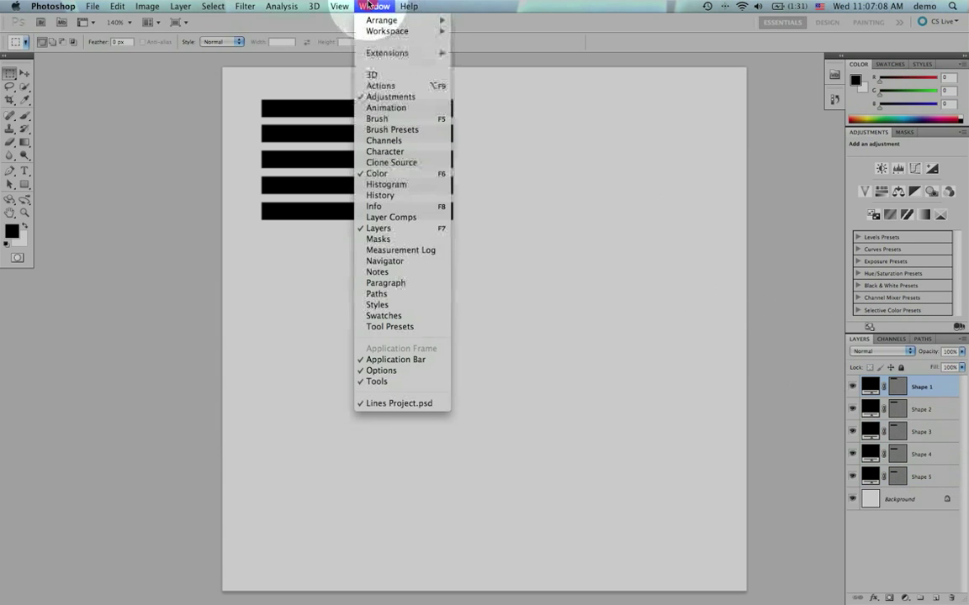
{"action": "left_click", "coordinate": [394, 217]}
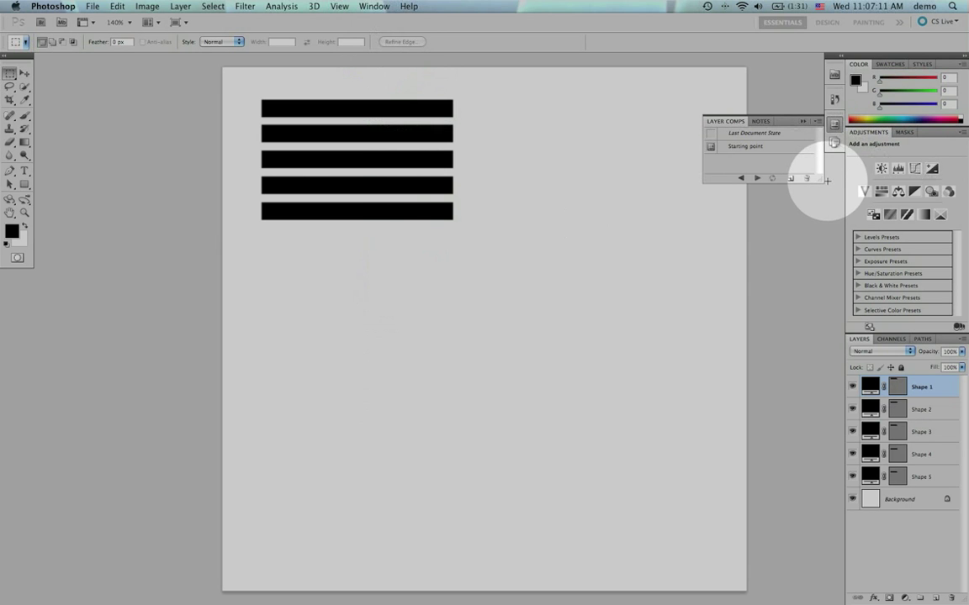
{"action": "left_click_drag", "start_coordinate": [821, 179], "coordinate": [824, 278]}
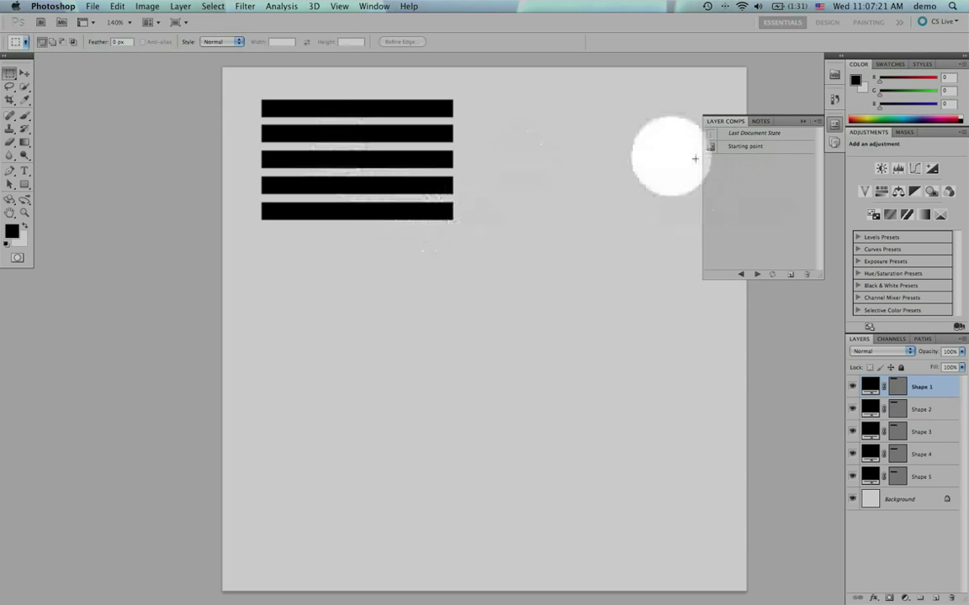
{"action": "left_click", "coordinate": [740, 148]}
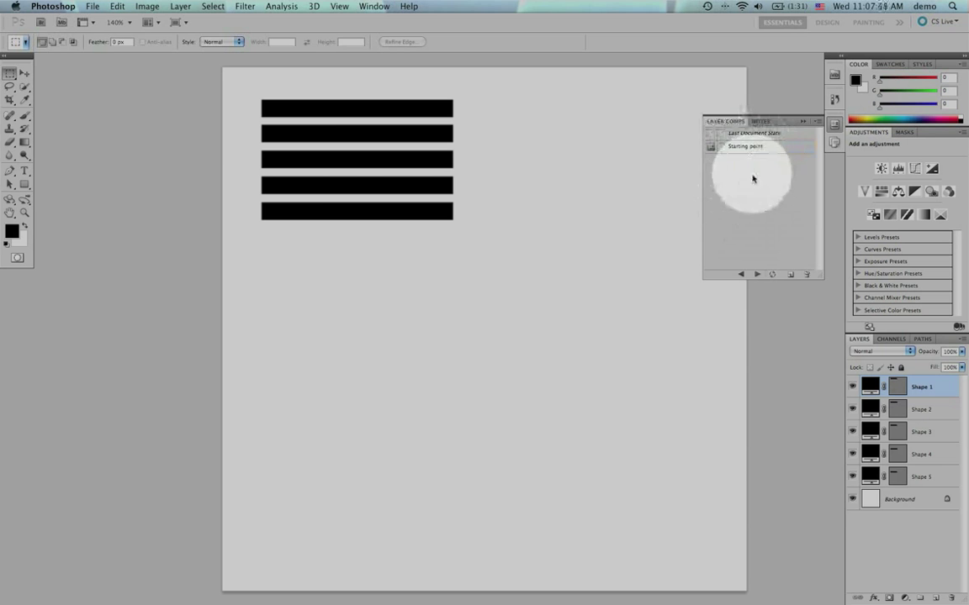
Step: With the Move tool, drag each of the five bars into a rough cross layout
{"action": "left_click", "coordinate": [24, 74]}
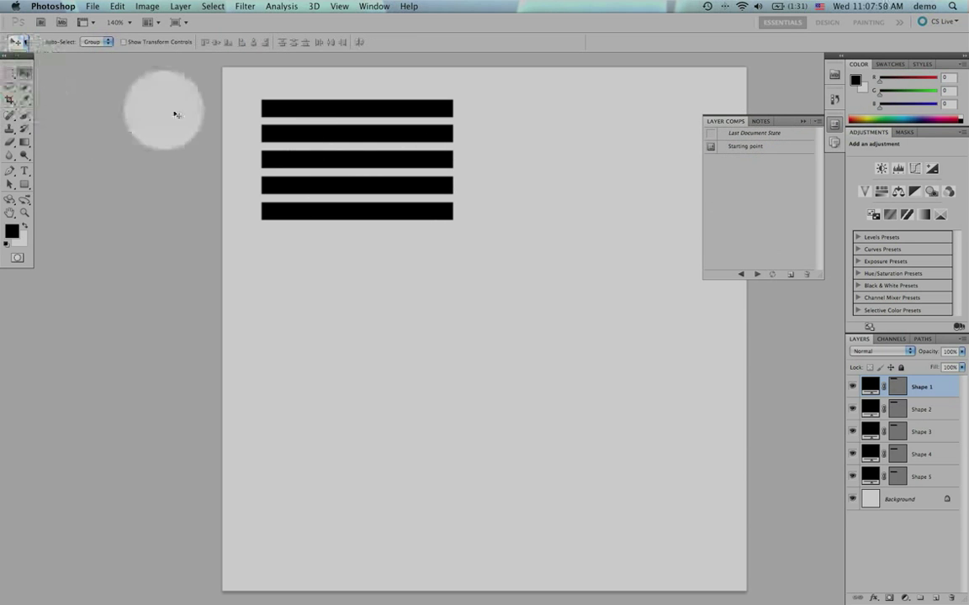
{"action": "left_click", "coordinate": [923, 389]}
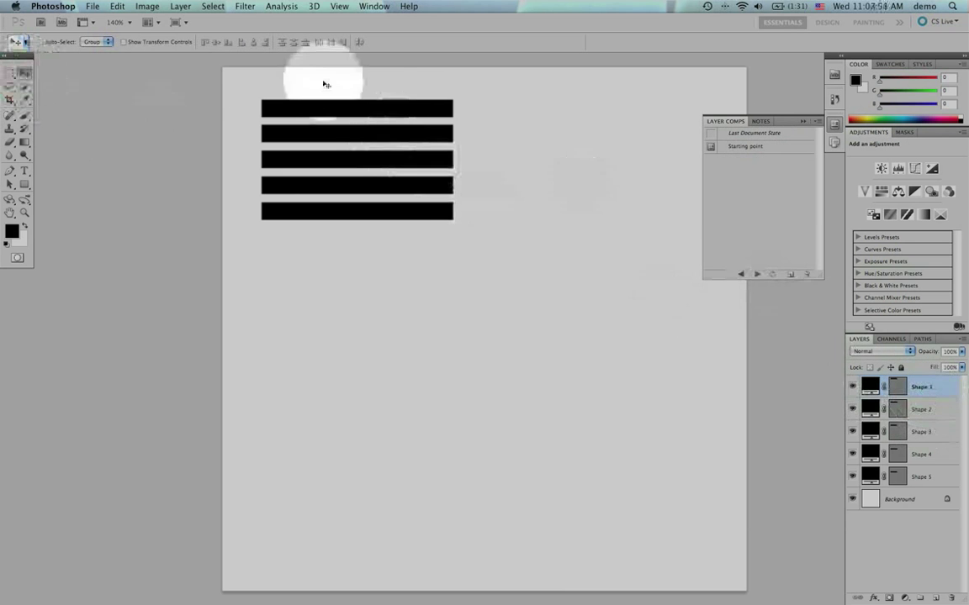
{"action": "left_click_drag", "start_coordinate": [352, 109], "coordinate": [478, 111]}
{"action": "left_click", "coordinate": [920, 412]}
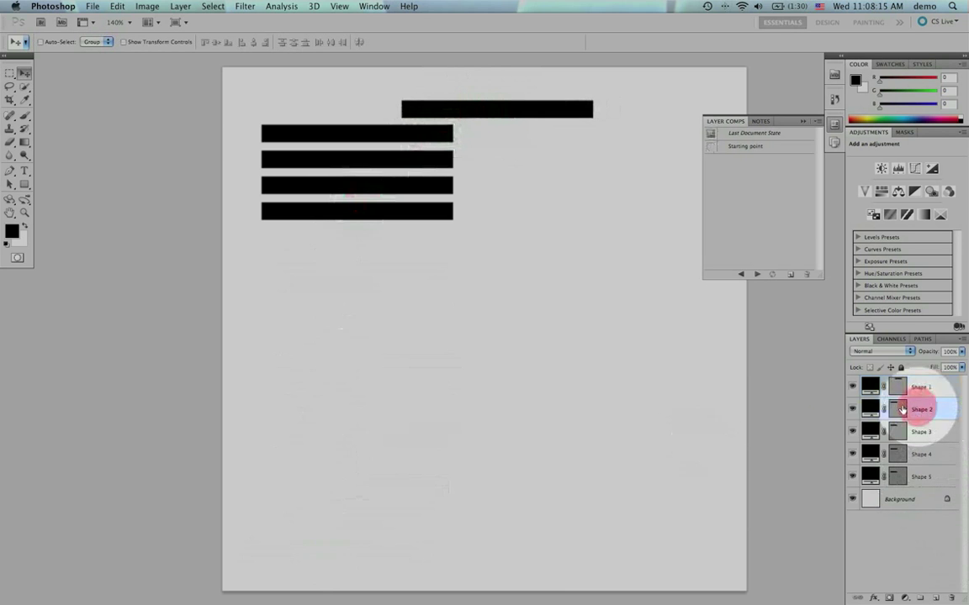
{"action": "left_click_drag", "start_coordinate": [392, 137], "coordinate": [540, 254]}
{"action": "left_click", "coordinate": [918, 429]}
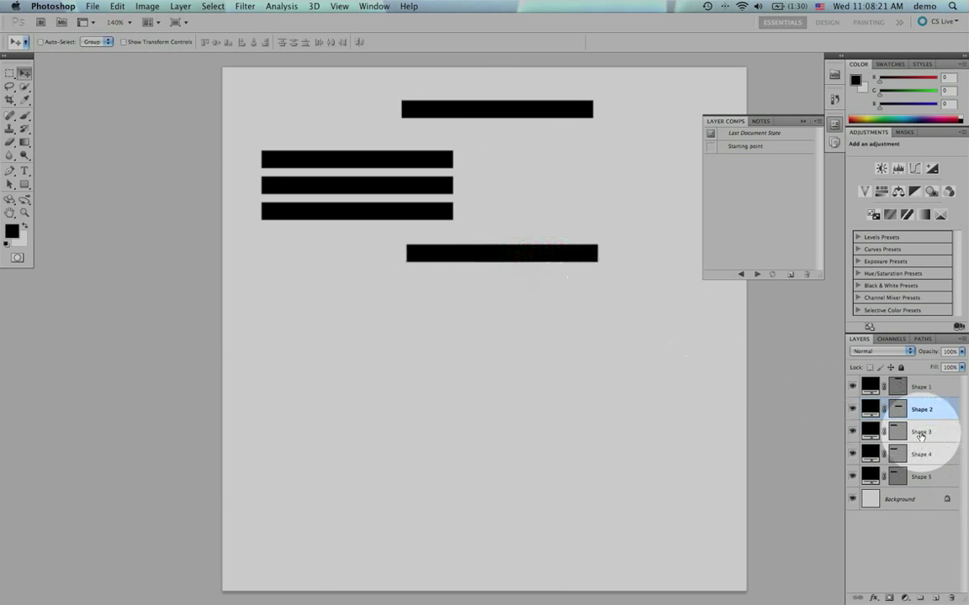
{"action": "left_click_drag", "start_coordinate": [375, 158], "coordinate": [340, 338]}
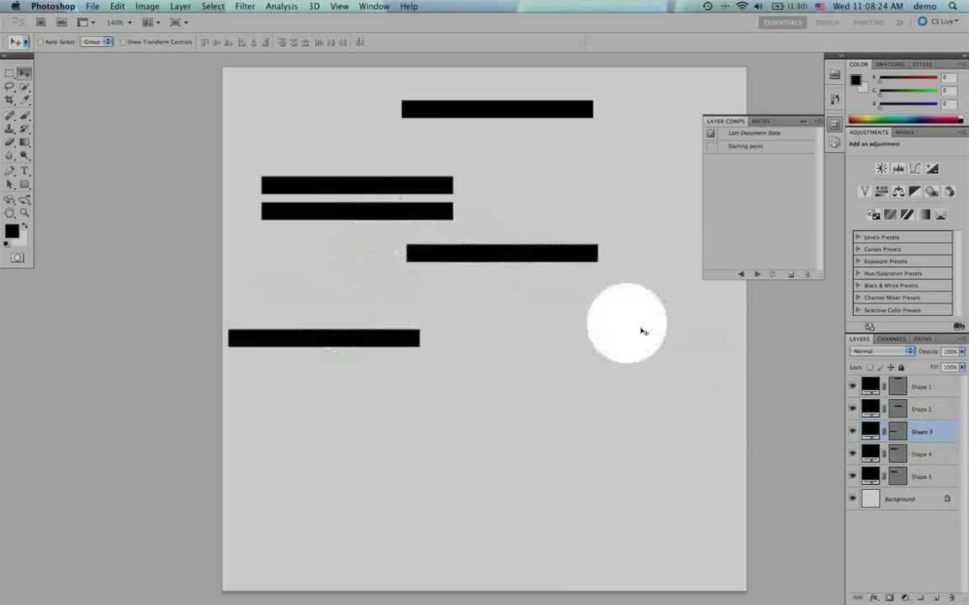
{"action": "left_click", "coordinate": [921, 454]}
{"action": "left_click_drag", "start_coordinate": [340, 188], "coordinate": [623, 338]}
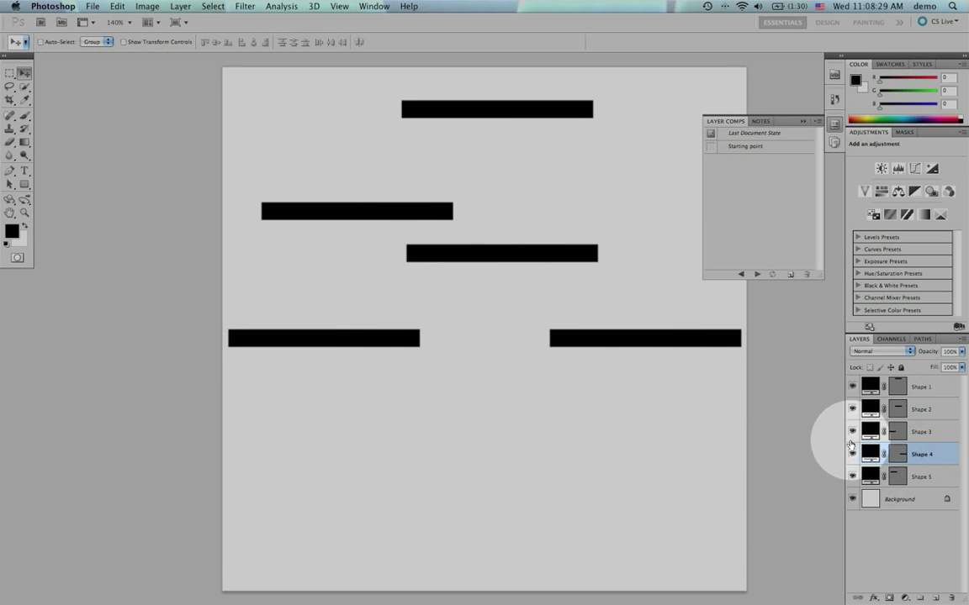
{"action": "left_click", "coordinate": [915, 475]}
{"action": "left_click_drag", "start_coordinate": [371, 207], "coordinate": [498, 396]}
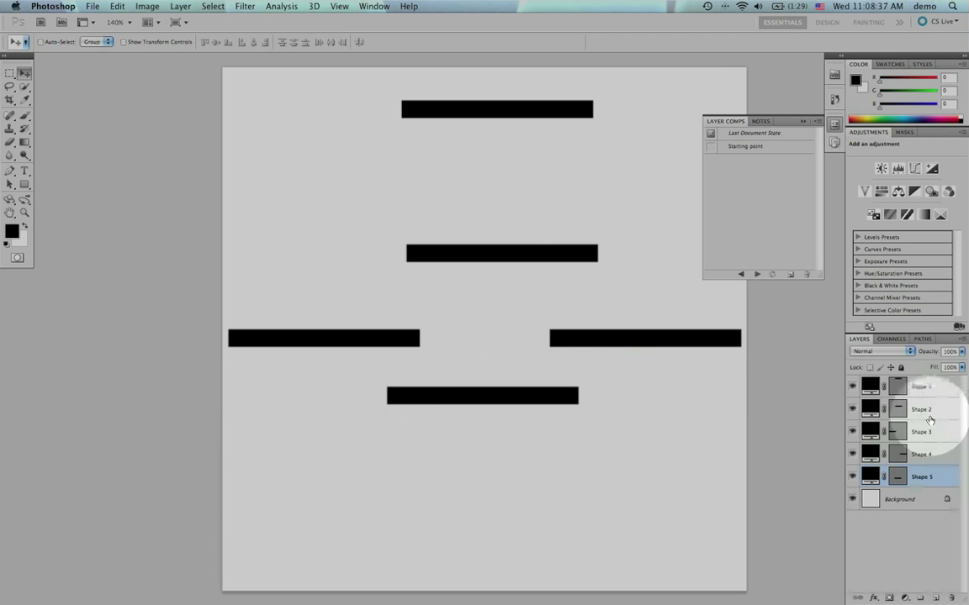
Step: Nudge the Shape 2 and Shape 1 bars to line them up in the centre column
{"action": "left_click", "coordinate": [921, 386]}
{"action": "left_click", "coordinate": [919, 410], "text": "shift"}
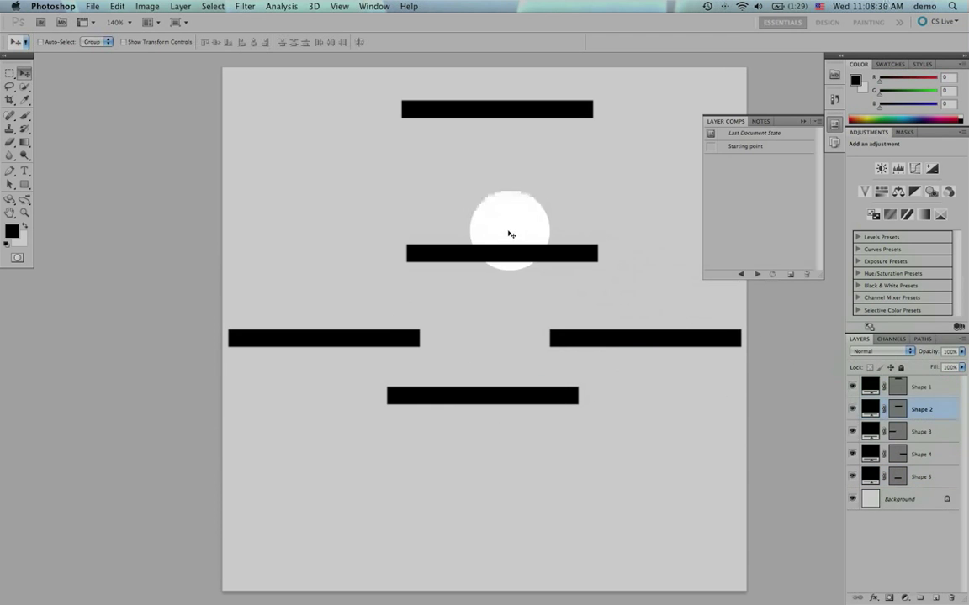
{"action": "left_click_drag", "start_coordinate": [504, 253], "coordinate": [485, 265]}
{"action": "left_click", "coordinate": [921, 386]}
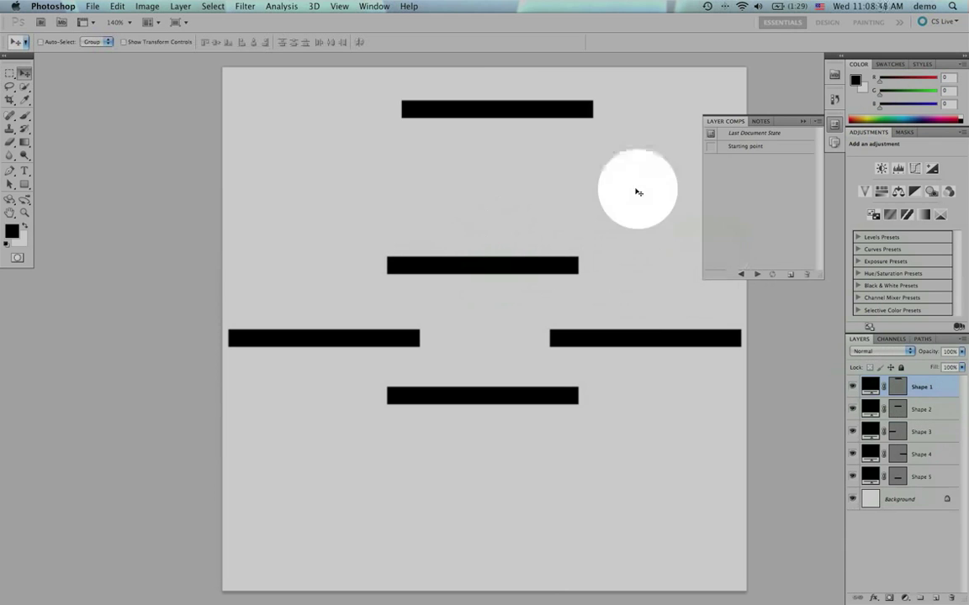
{"action": "left_click_drag", "start_coordinate": [510, 110], "coordinate": [496, 166]}
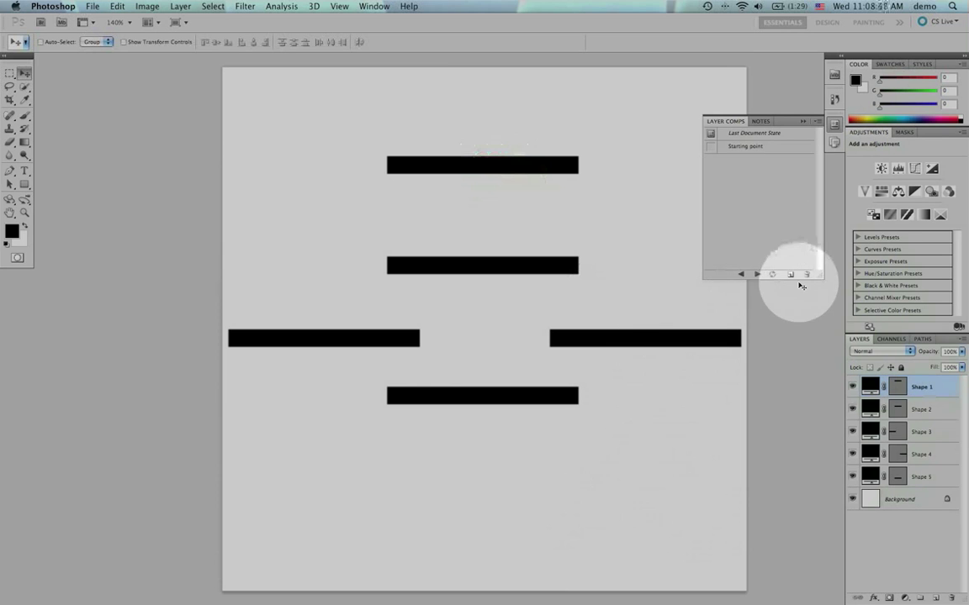
Step: Save the cross layout as Layer Comp 1, recording visibility, position and appearance
{"action": "left_click", "coordinate": [748, 147]}
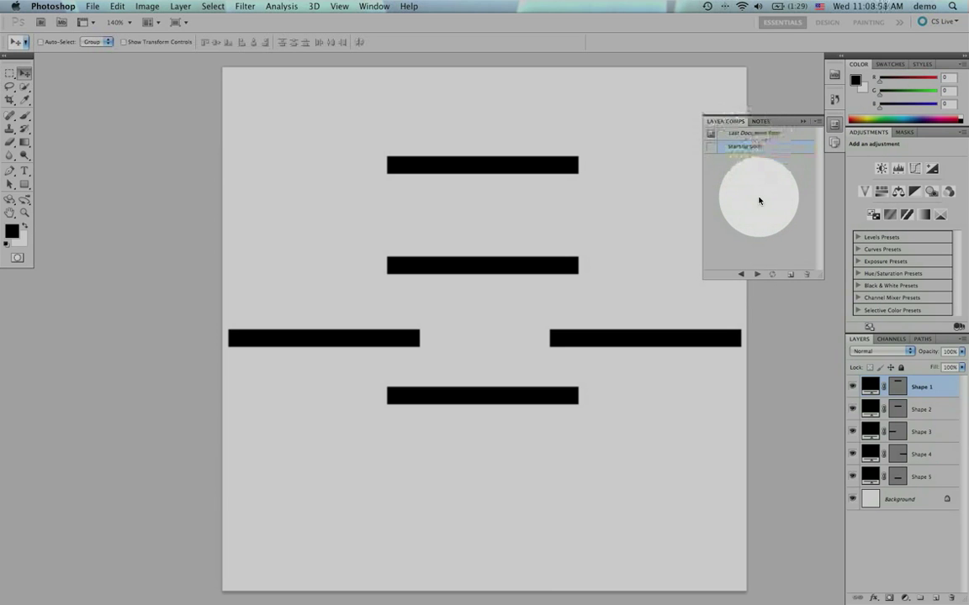
{"action": "left_click", "coordinate": [791, 276]}
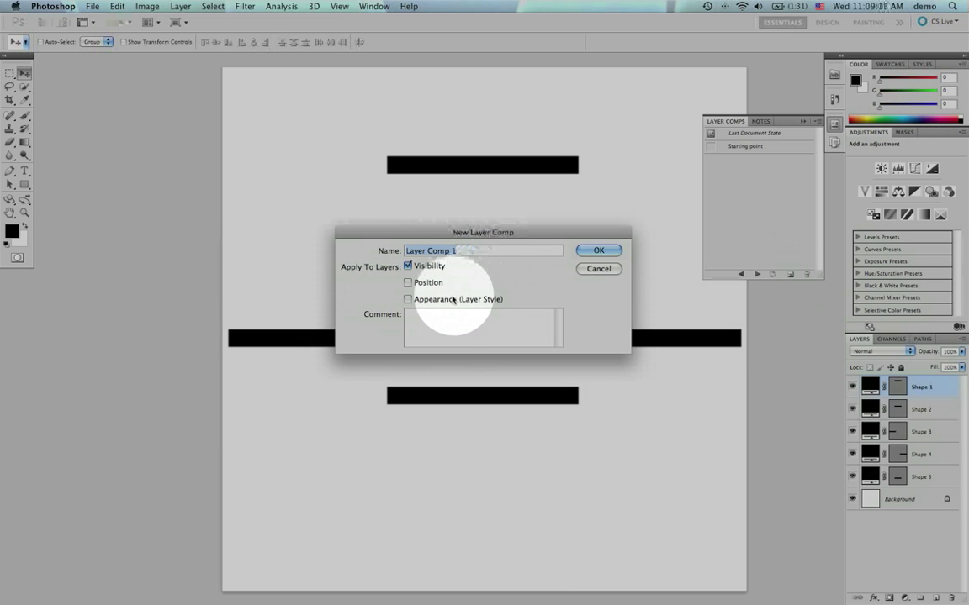
{"action": "left_click", "coordinate": [409, 283]}
{"action": "left_click", "coordinate": [408, 300]}
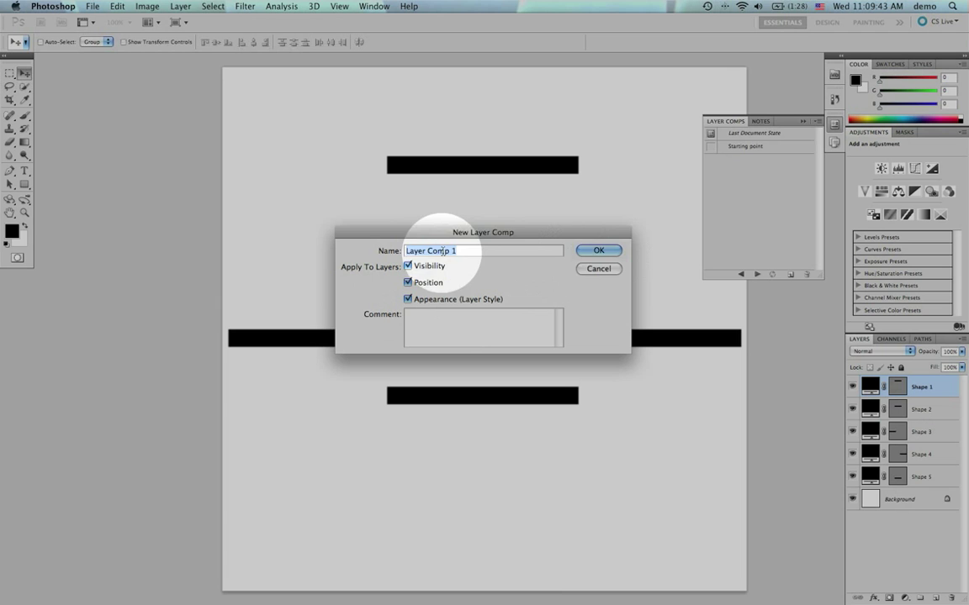
{"action": "left_click", "coordinate": [597, 251]}
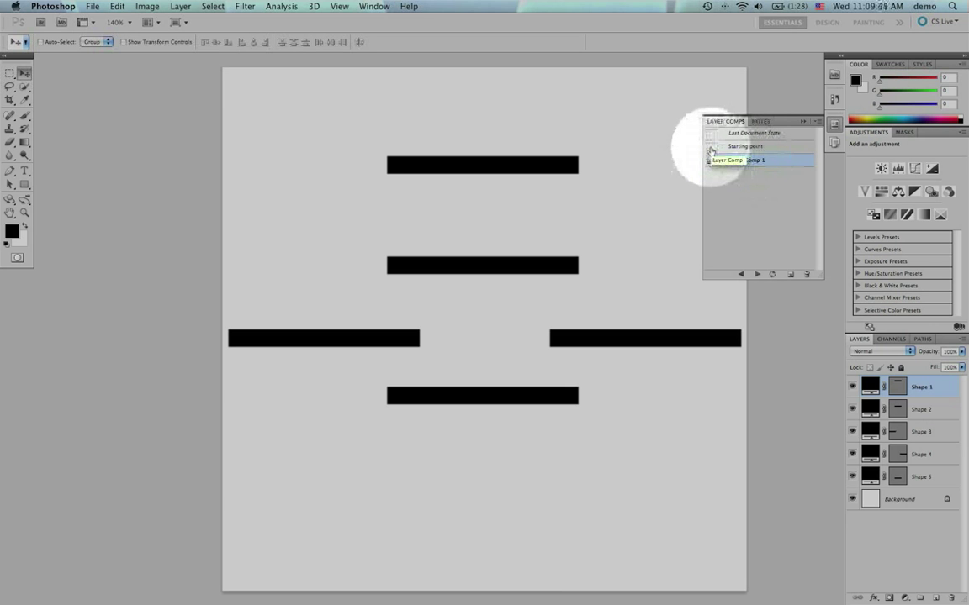
Step: Apply Starting point, then Layer Comp 1, and deselect the comps in the panel
{"action": "left_click", "coordinate": [711, 148]}
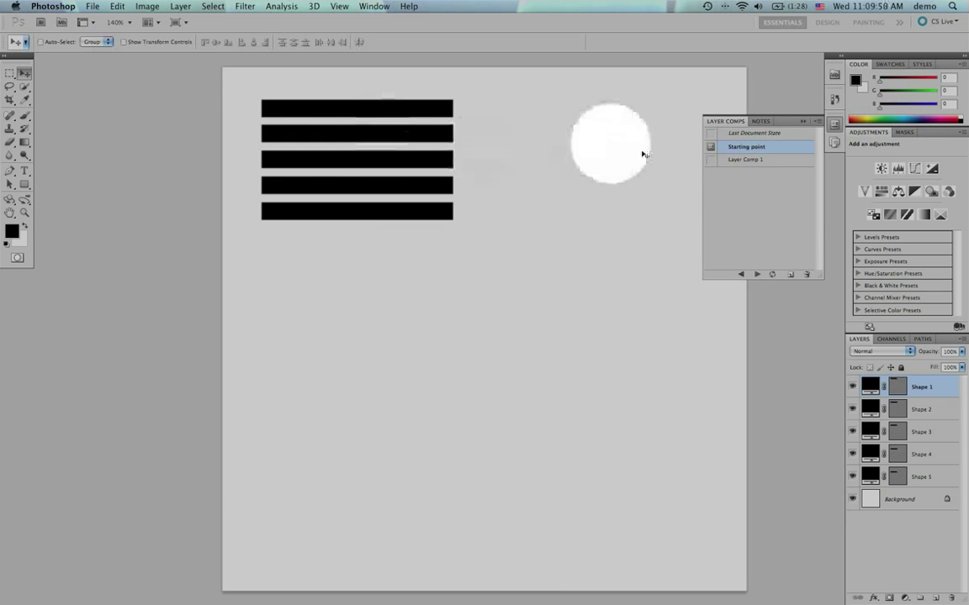
{"action": "left_click", "coordinate": [710, 160]}
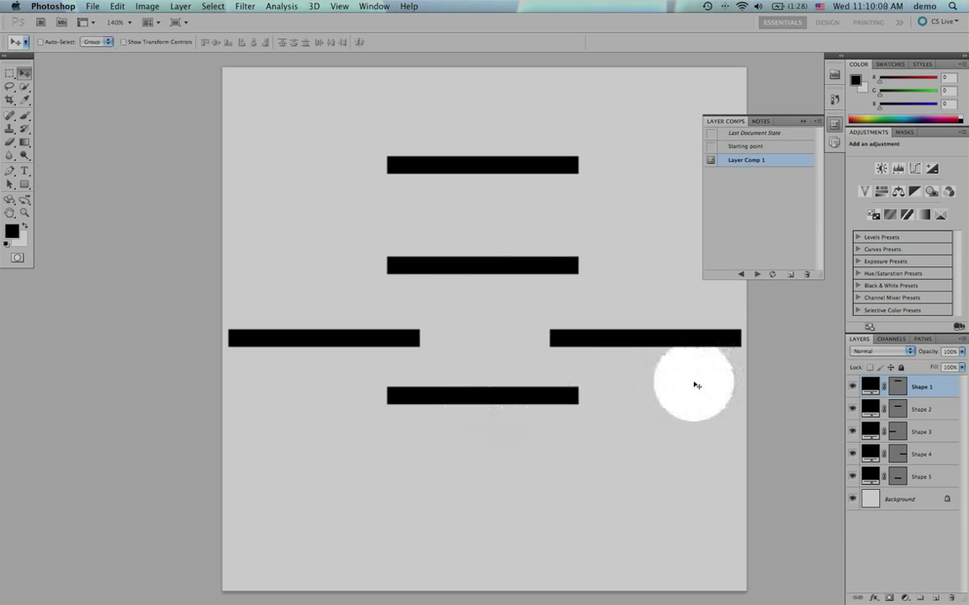
{"action": "left_click", "coordinate": [759, 224]}
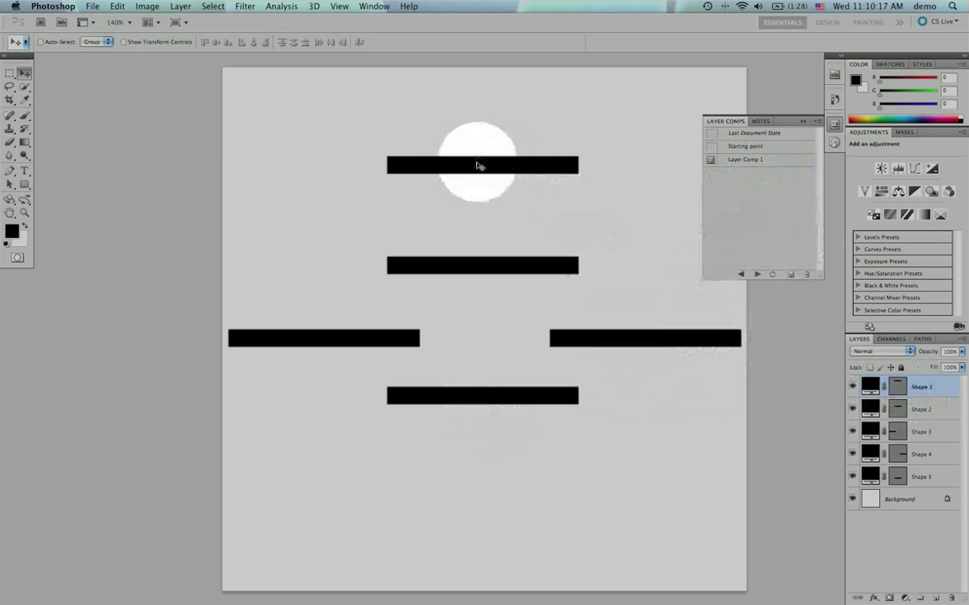
Step: Drag Shape 1 through Shape 5 into a chevron pointing right, with Shape 3 farthest out
{"action": "left_click_drag", "start_coordinate": [477, 166], "coordinate": [355, 170]}
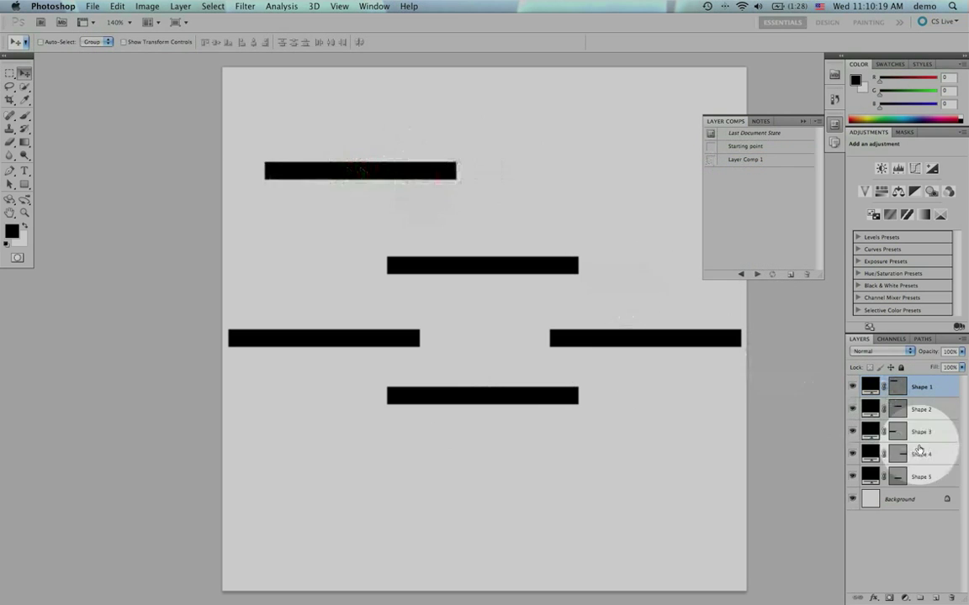
{"action": "left_click", "coordinate": [912, 418]}
{"action": "left_click_drag", "start_coordinate": [508, 270], "coordinate": [454, 228]}
{"action": "left_click", "coordinate": [919, 432]}
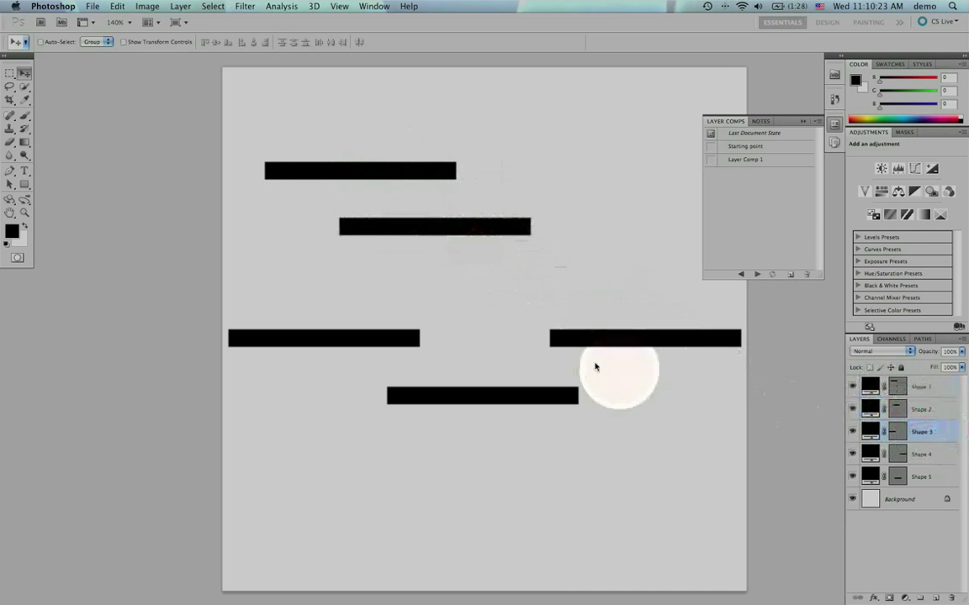
{"action": "left_click_drag", "start_coordinate": [542, 344], "coordinate": [700, 317]}
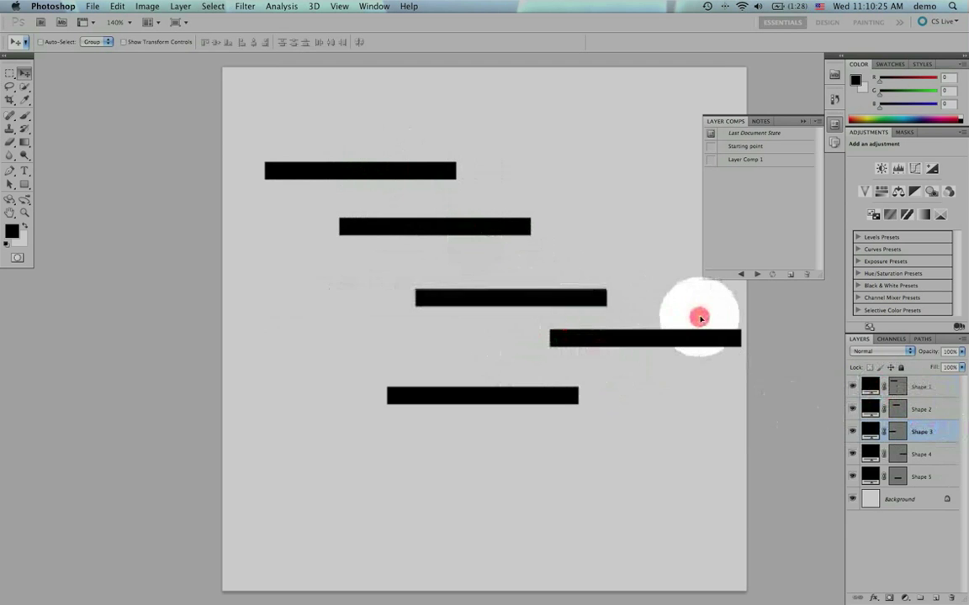
{"action": "left_click", "coordinate": [921, 454]}
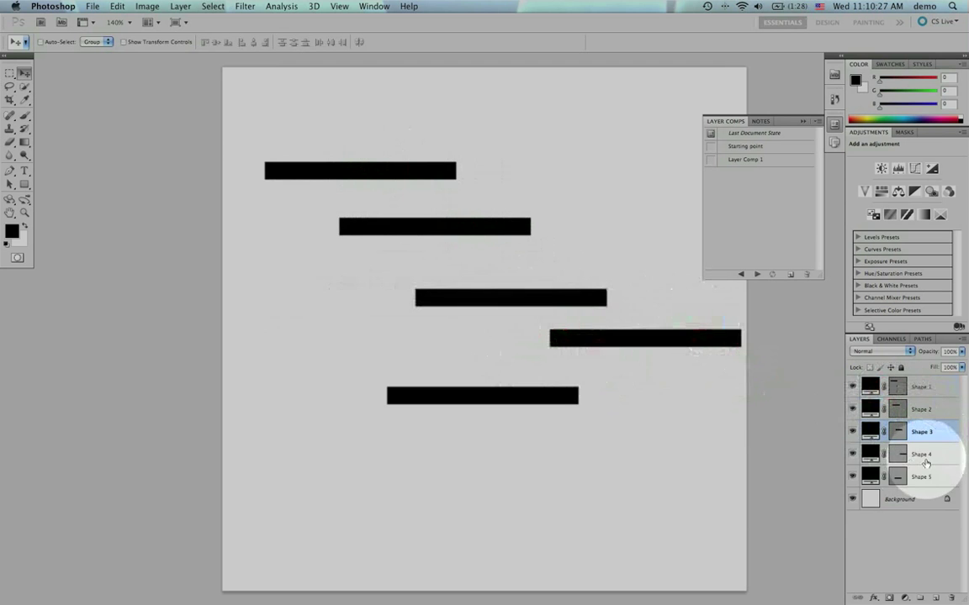
{"action": "left_click_drag", "start_coordinate": [672, 346], "coordinate": [461, 371]}
{"action": "left_click", "coordinate": [925, 477]}
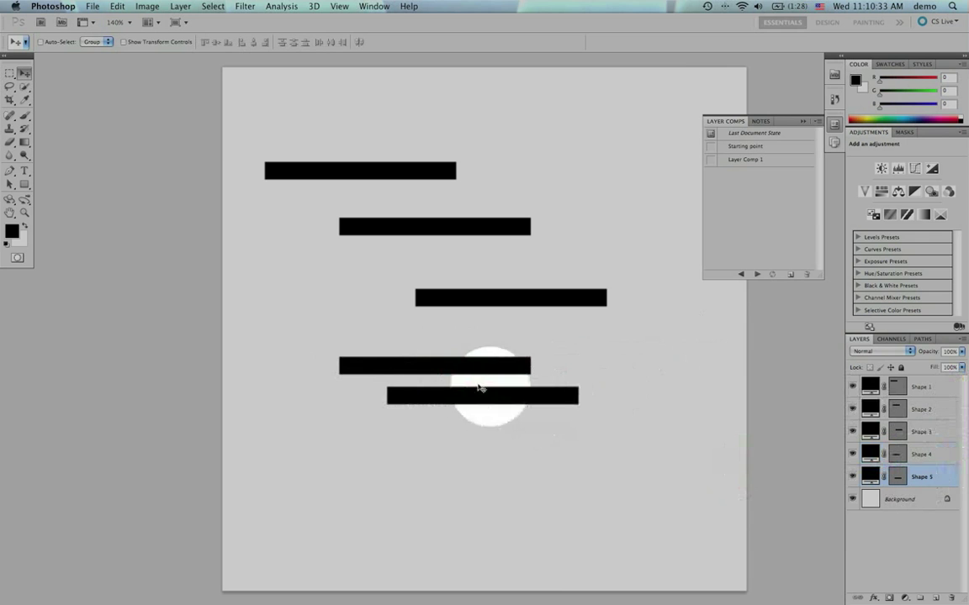
{"action": "left_click_drag", "start_coordinate": [471, 402], "coordinate": [344, 434]}
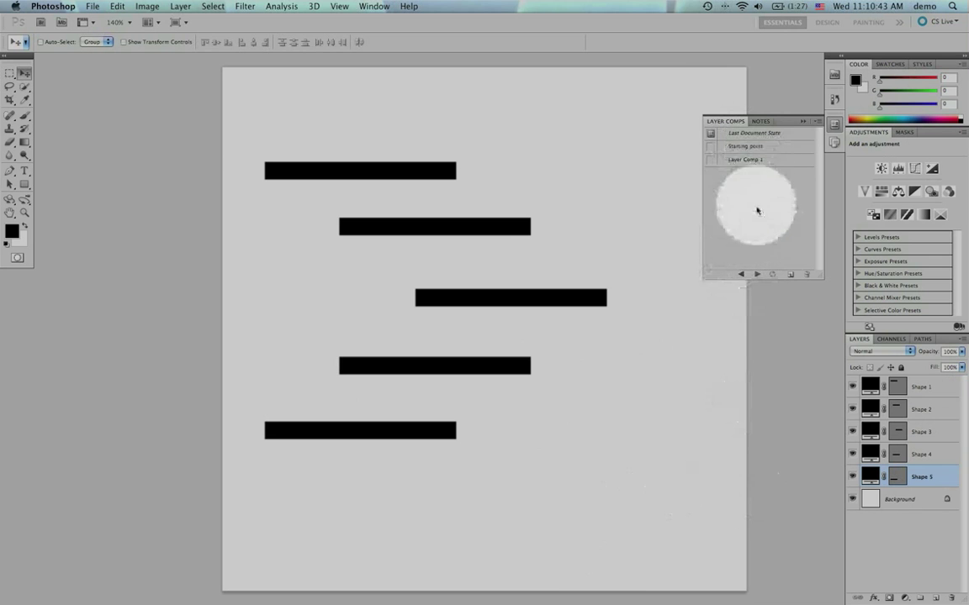
Step: Save the chevron as Layer Comp 2, then apply Layer Comp 1 and Starting point
{"action": "left_click", "coordinate": [791, 275]}
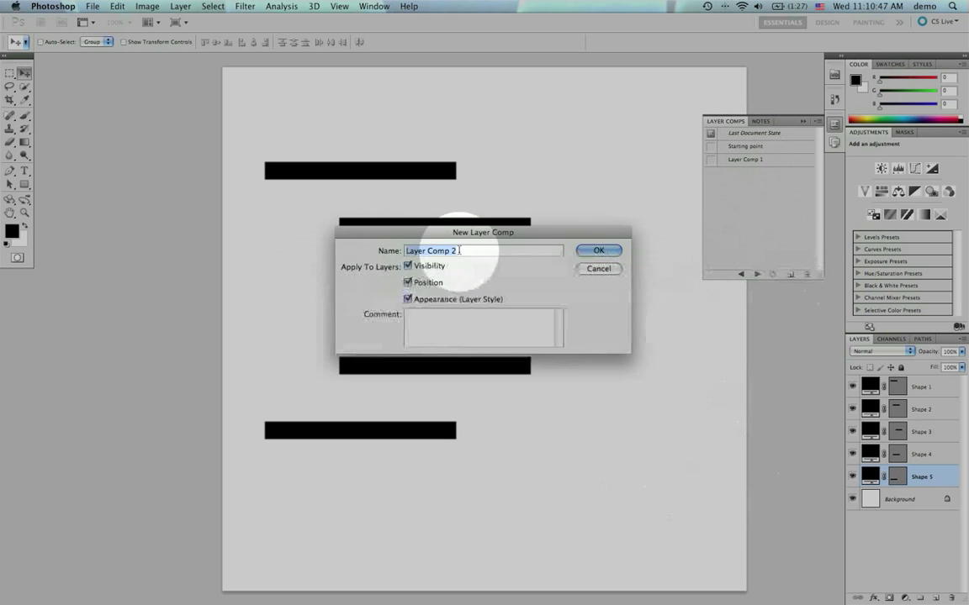
{"action": "left_click", "coordinate": [599, 252]}
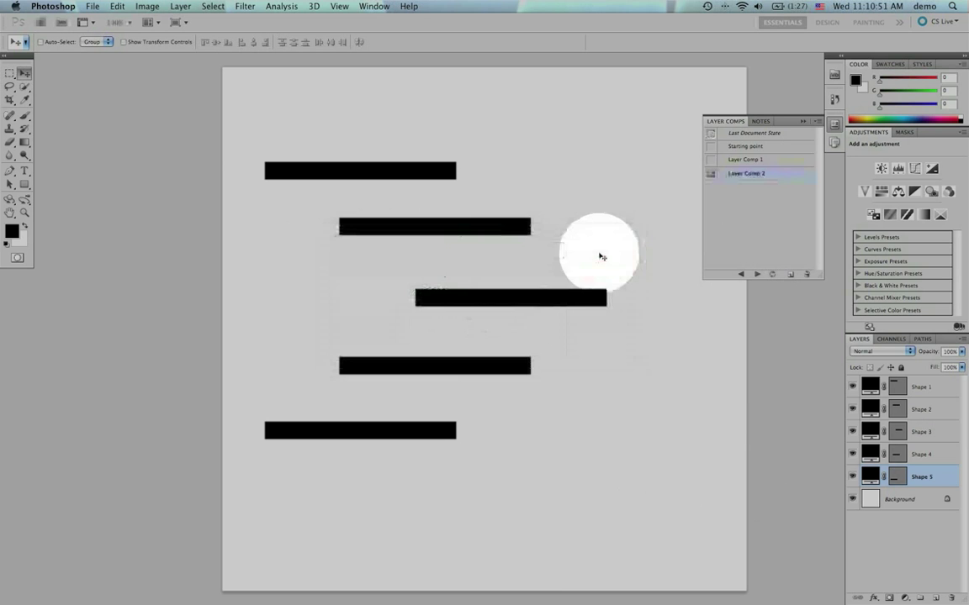
{"action": "left_click", "coordinate": [712, 163]}
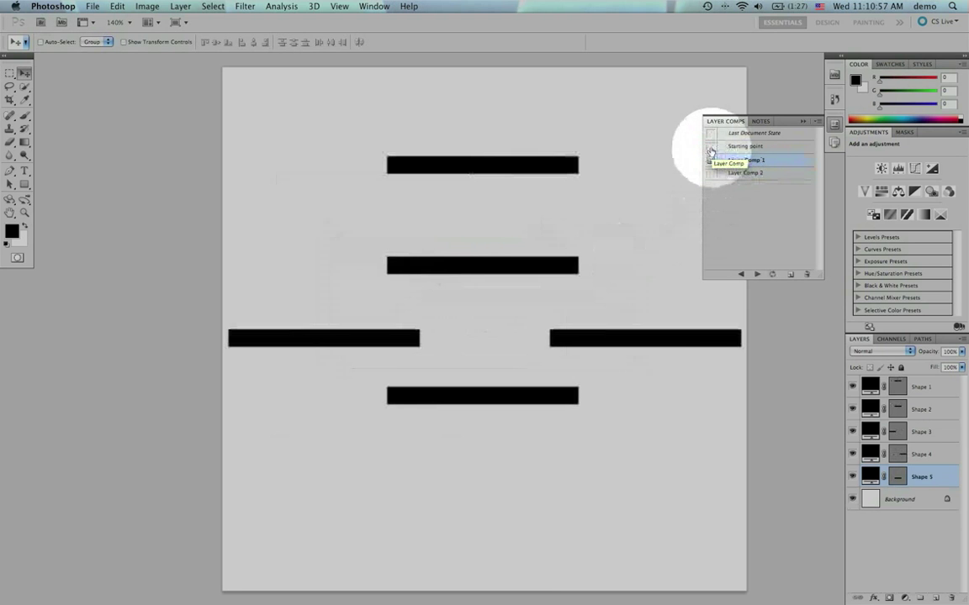
{"action": "left_click", "coordinate": [710, 148]}
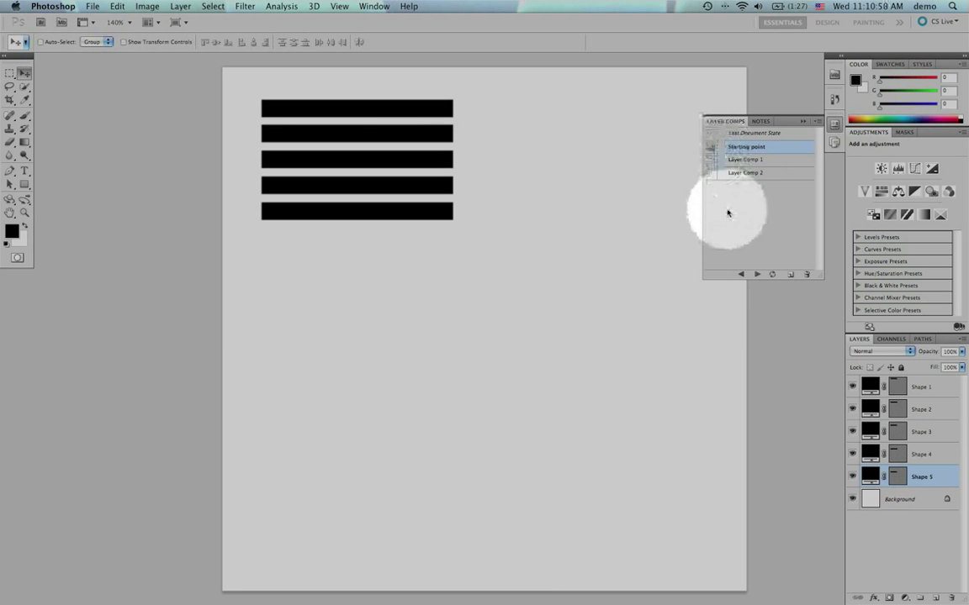